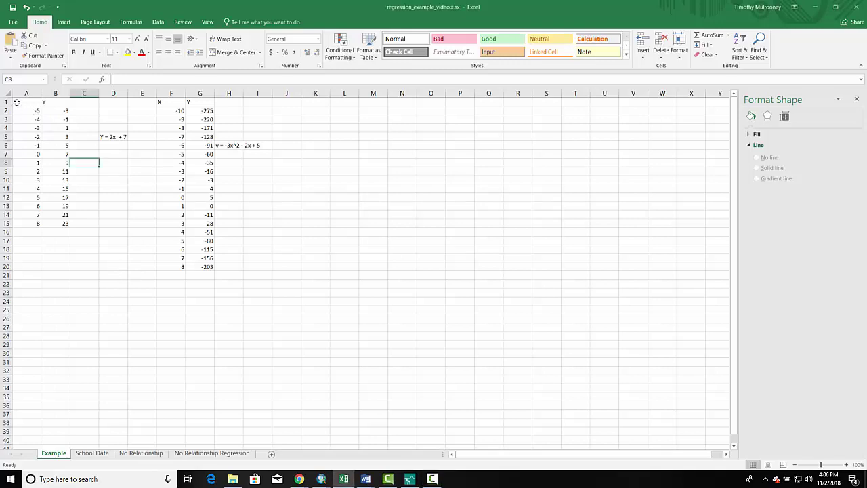
Select the linear X and Y values and preview them as a scatter chart.
{"action": "left_click", "coordinate": [16, 103]}
{"action": "left_click", "coordinate": [49, 103]}
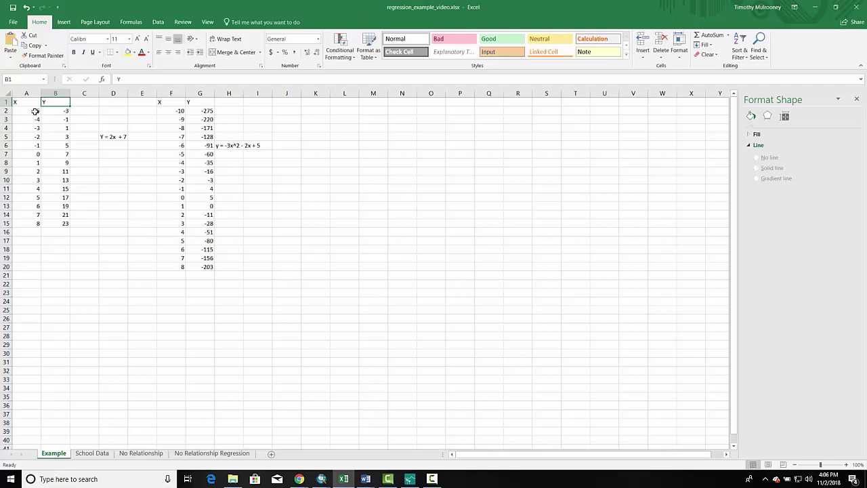
{"action": "left_click_drag", "start_coordinate": [35, 111], "coordinate": [66, 222]}
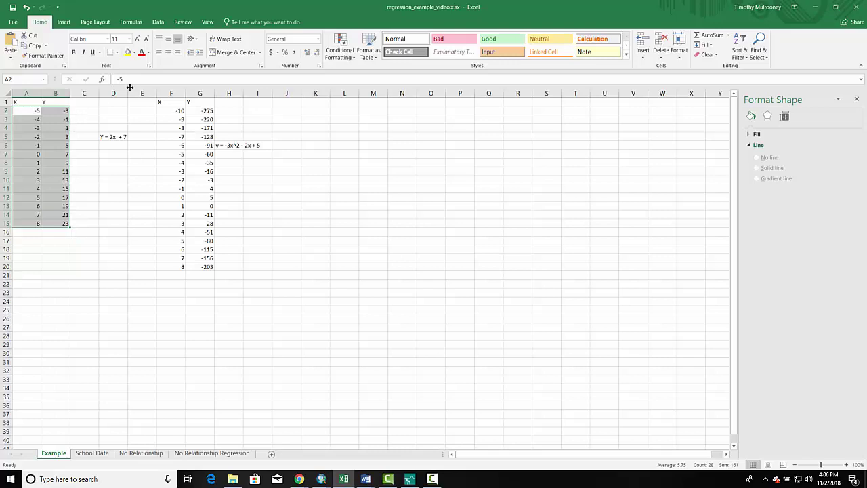
{"action": "left_click", "coordinate": [64, 22]}
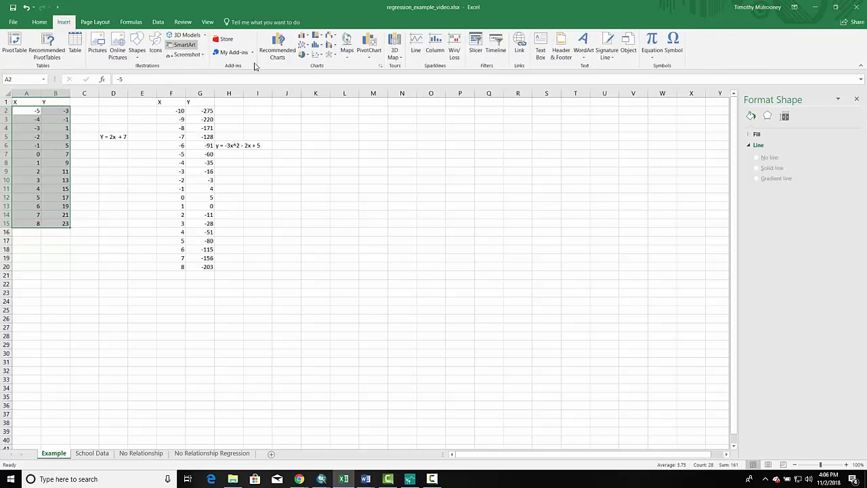
{"action": "left_click", "coordinate": [322, 58]}
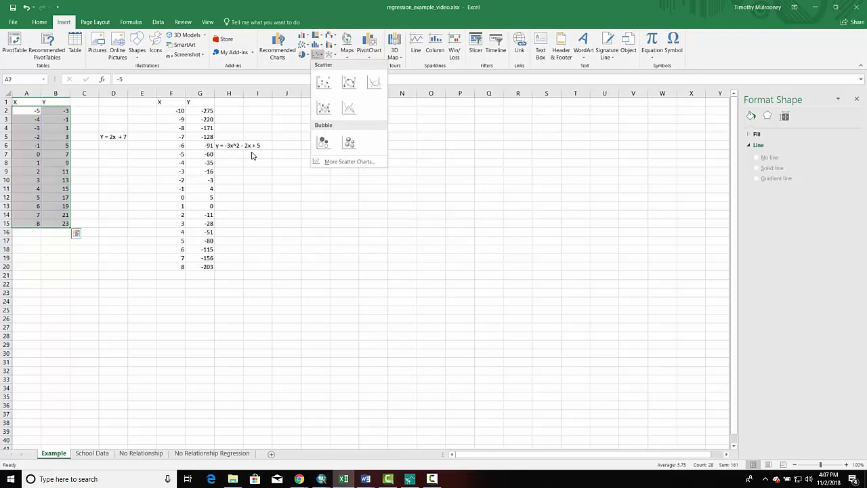
Preview the quadratic X and Y values as a scatter chart without inserting it.
{"action": "left_click", "coordinate": [170, 114]}
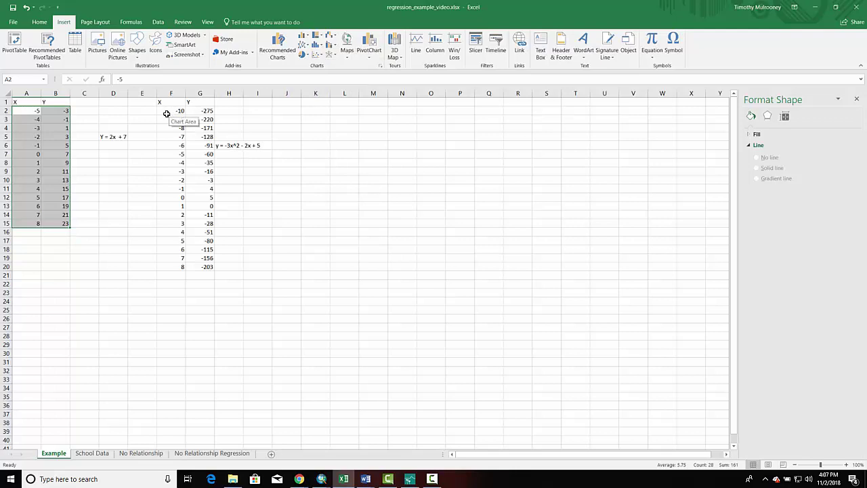
{"action": "left_click_drag", "start_coordinate": [169, 114], "coordinate": [205, 266]}
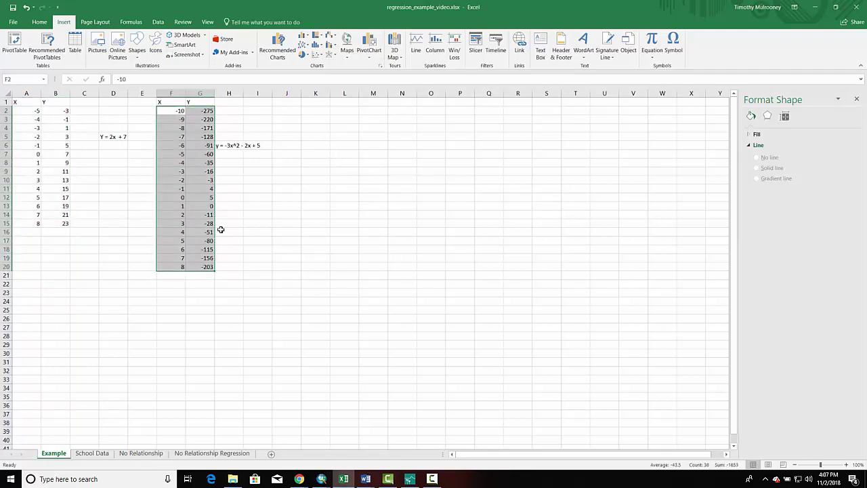
{"action": "left_click", "coordinate": [321, 55]}
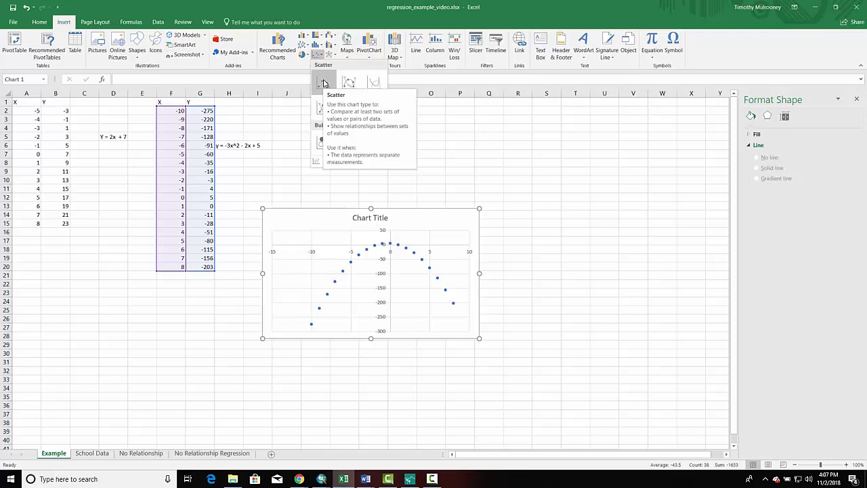
{"action": "left_click", "coordinate": [218, 274]}
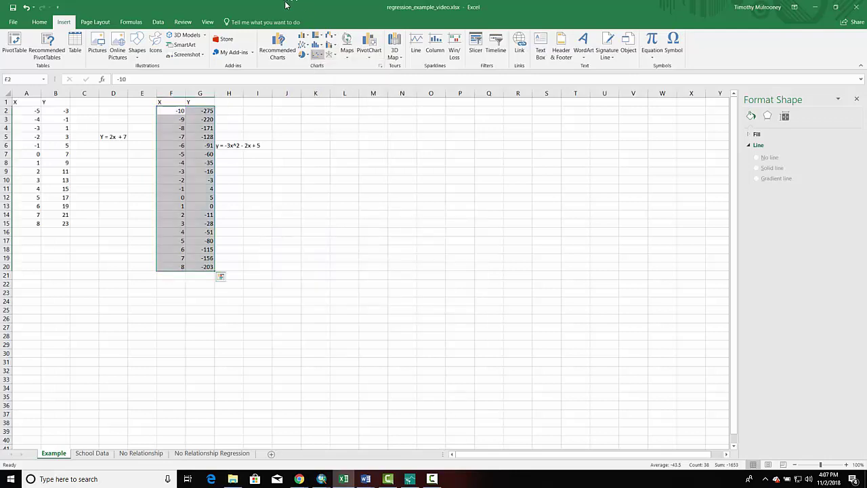
On School Data, nudge the scatter chart right and down, then bring up the attendance map image.
{"action": "left_click", "coordinate": [93, 453]}
{"action": "left_click_drag", "start_coordinate": [344, 128], "coordinate": [384, 146]}
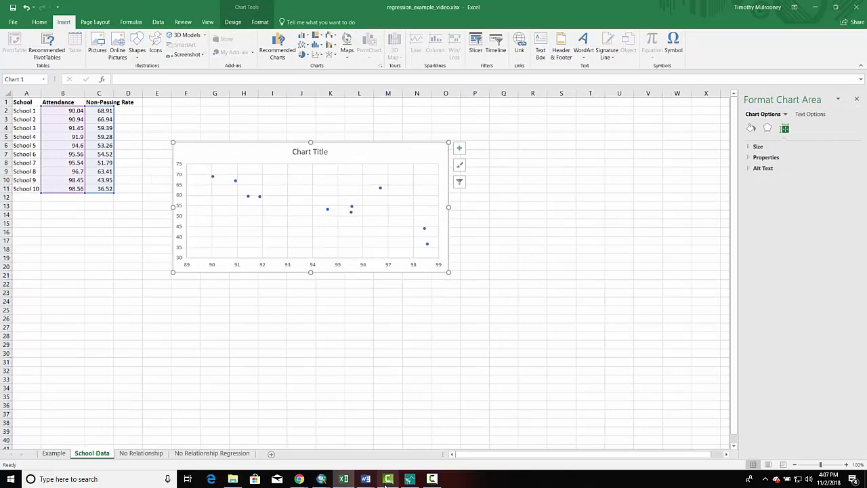
{"action": "left_click", "coordinate": [409, 479]}
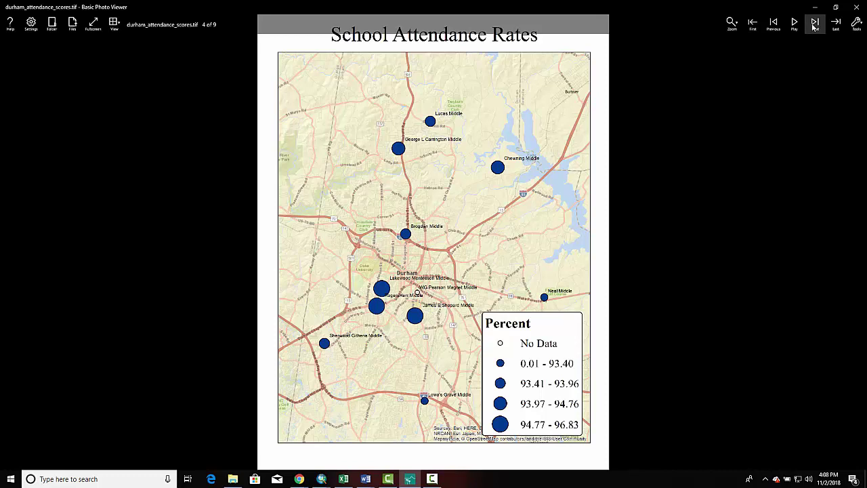
Advance the photo viewer to durham_eog_scores.tif, image 5 of 9.
{"action": "left_click", "coordinate": [814, 25]}
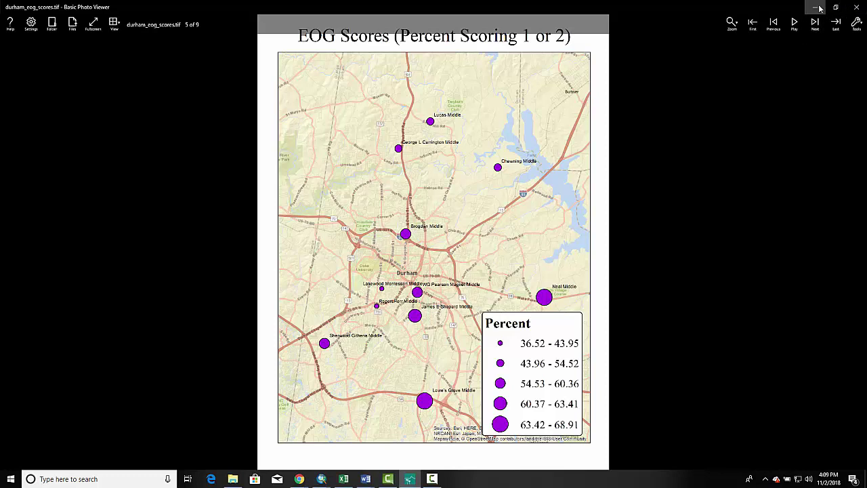
Minimize the photo viewer to bring back Excel's School Data scatter chart.
{"action": "left_click", "coordinate": [814, 7]}
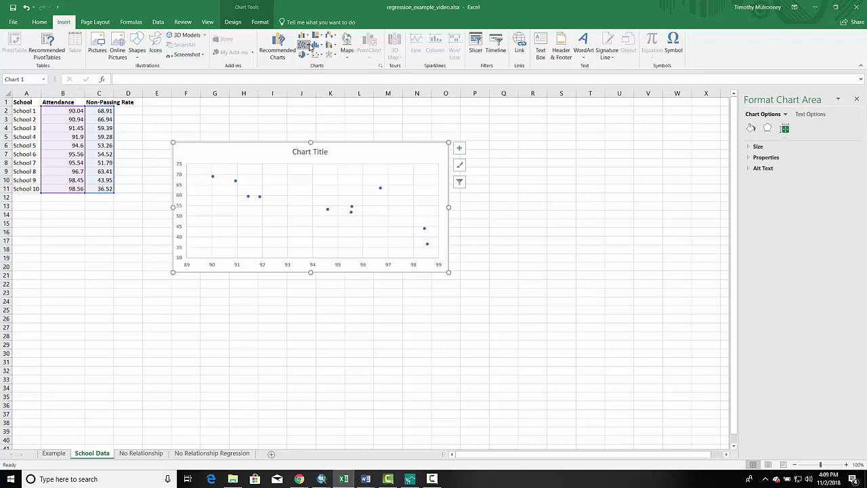
{"action": "left_click", "coordinate": [309, 46]}
{"action": "left_click", "coordinate": [310, 46]}
{"action": "left_click", "coordinate": [323, 56]}
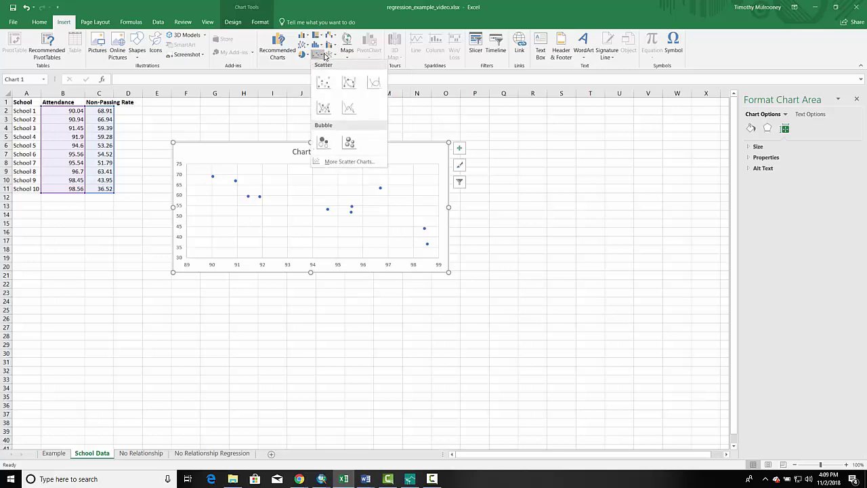
{"action": "left_click", "coordinate": [324, 56]}
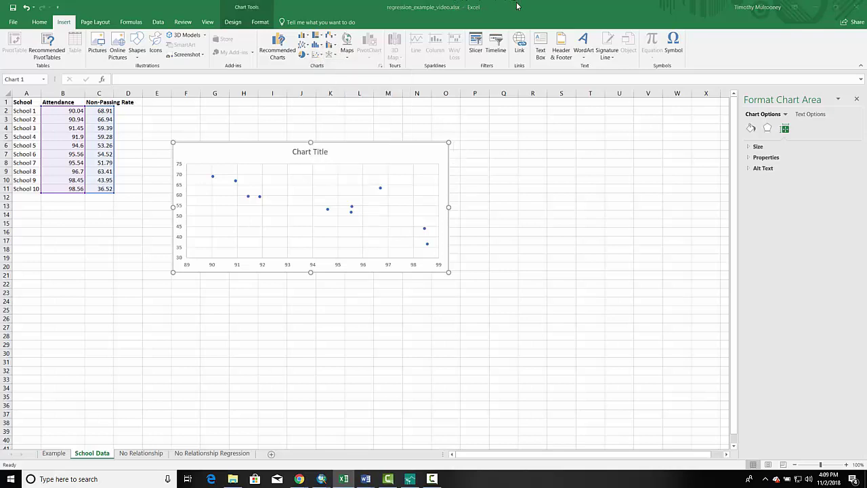
{"action": "left_click", "coordinate": [355, 258]}
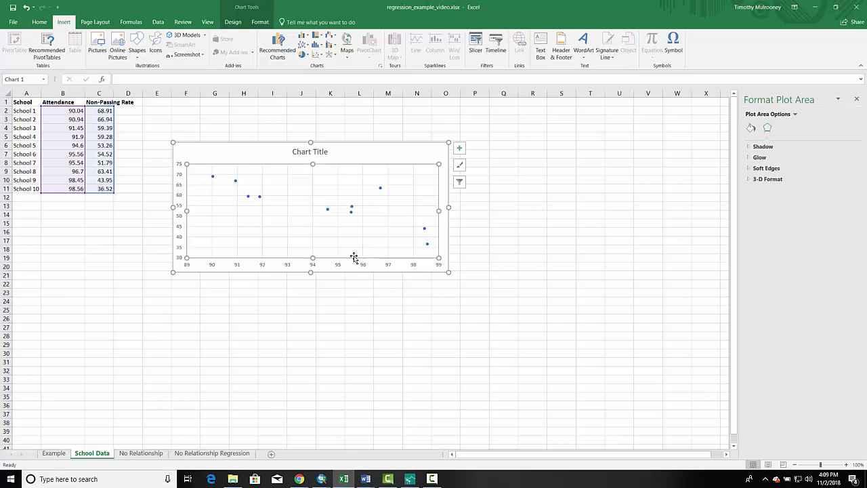
{"action": "right_click", "coordinate": [355, 257]}
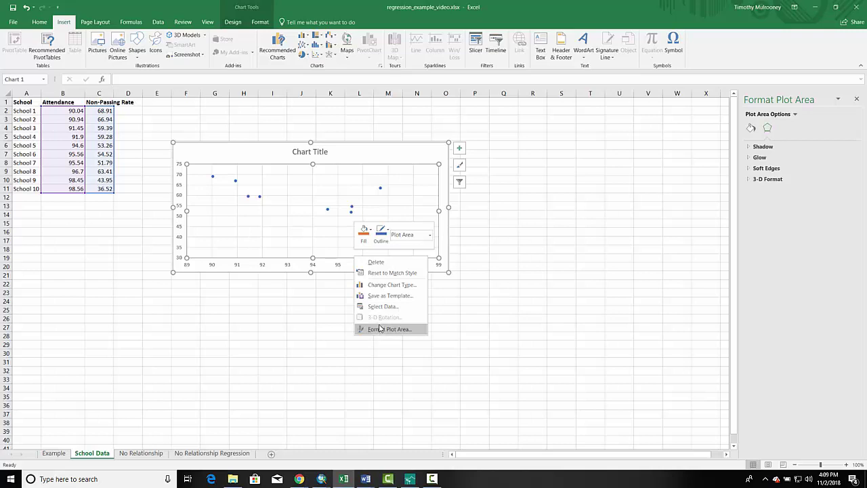
{"action": "left_click", "coordinate": [332, 265]}
{"action": "left_click", "coordinate": [332, 264]}
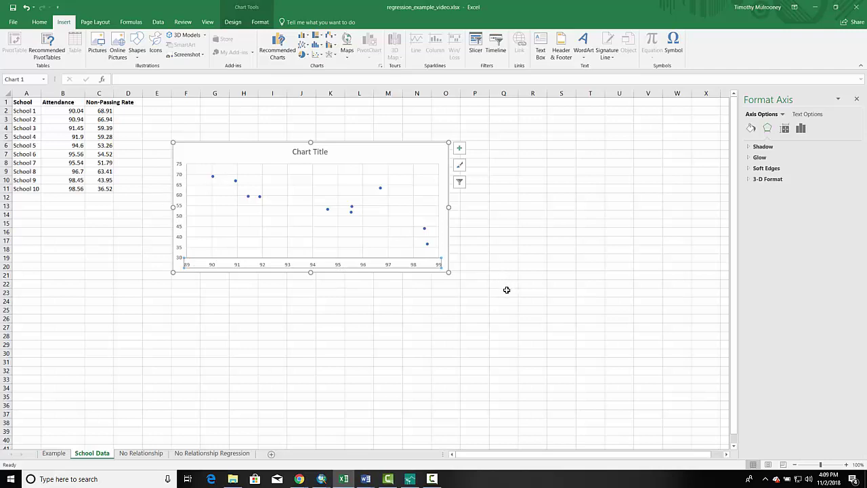
{"action": "left_click", "coordinate": [485, 257]}
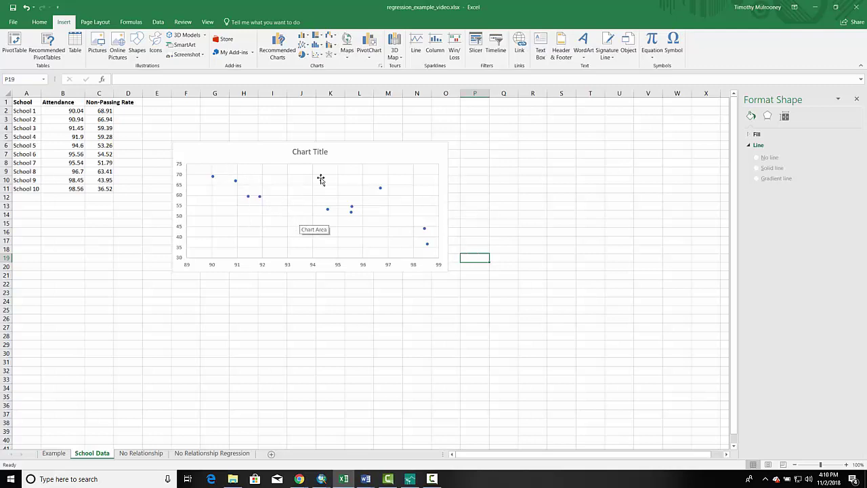
{"action": "key", "text": "F10"}
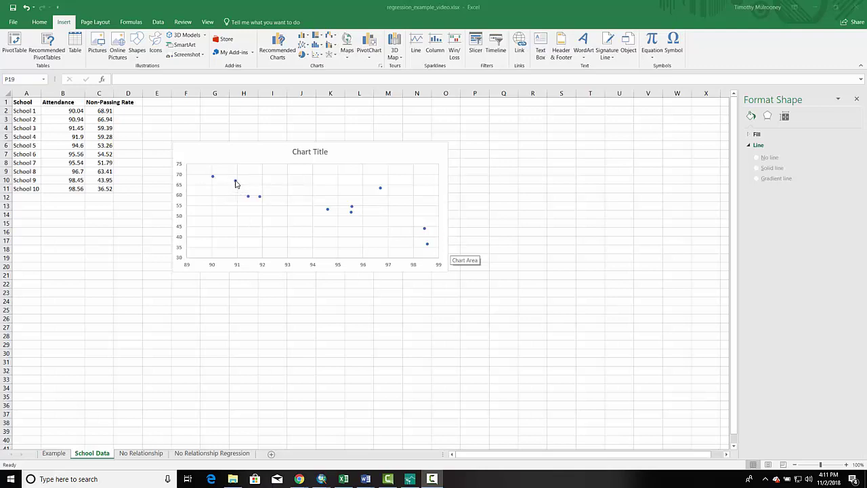
Add a linear trendline to the school series and display its equation y = -2.651x + 305.98.
{"action": "left_click", "coordinate": [235, 182]}
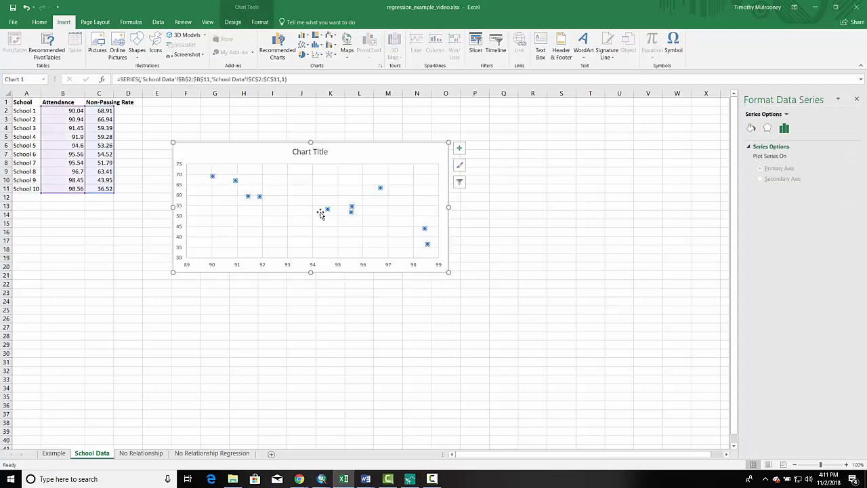
{"action": "right_click", "coordinate": [328, 210]}
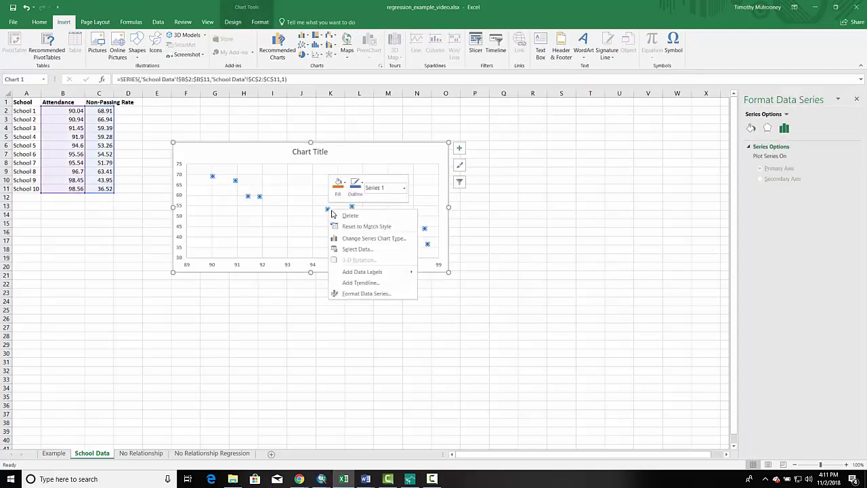
{"action": "left_click", "coordinate": [361, 283]}
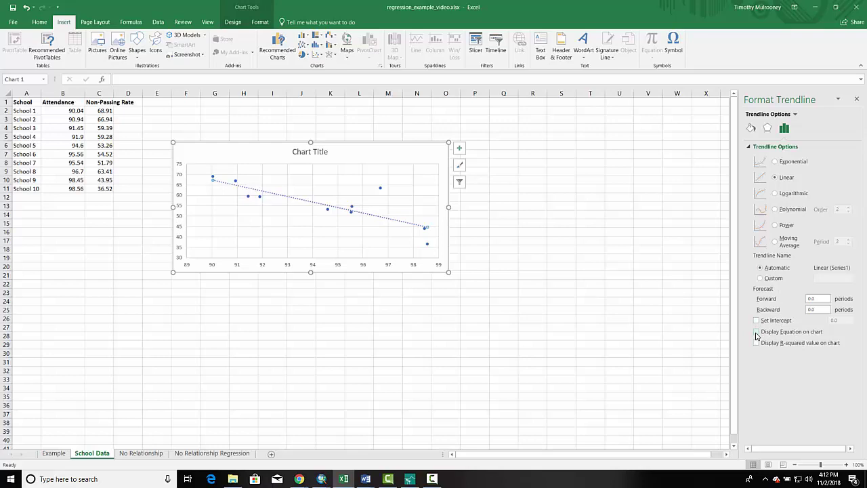
{"action": "left_click", "coordinate": [756, 333]}
Show R² = 0.6728 on the chart and move the equation label below the trendline.
{"action": "left_click", "coordinate": [758, 344]}
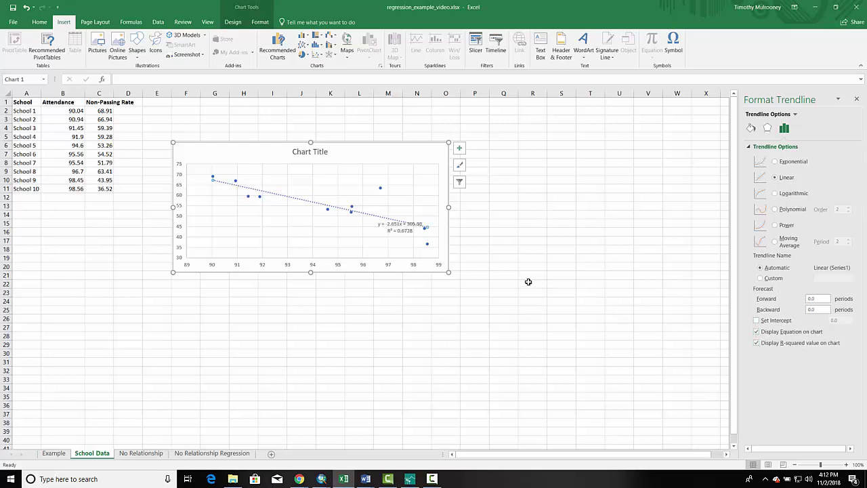
{"action": "left_click", "coordinate": [401, 230]}
{"action": "left_click_drag", "start_coordinate": [400, 230], "coordinate": [378, 256]}
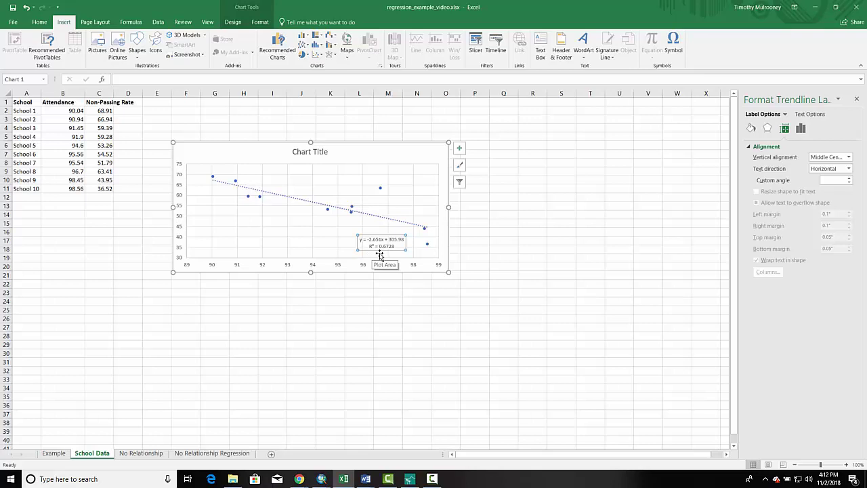
{"action": "key", "text": "alt+Tab"}
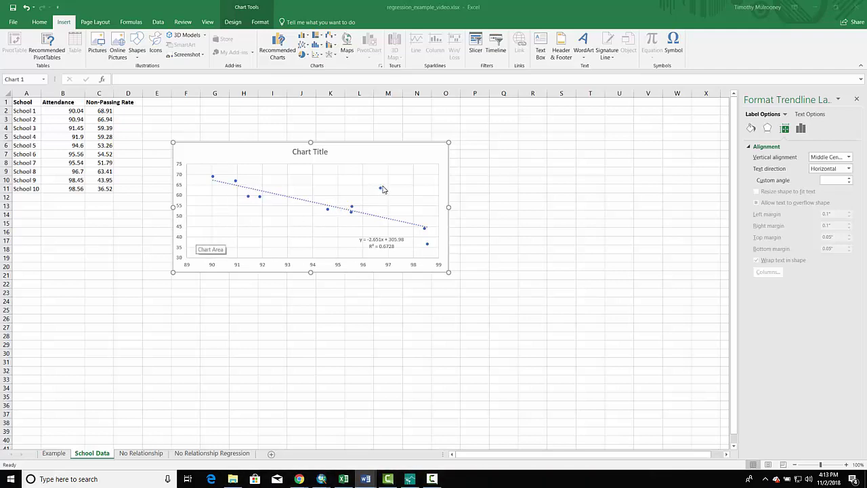
{"action": "mouse_move", "coordinate": [381, 189]}
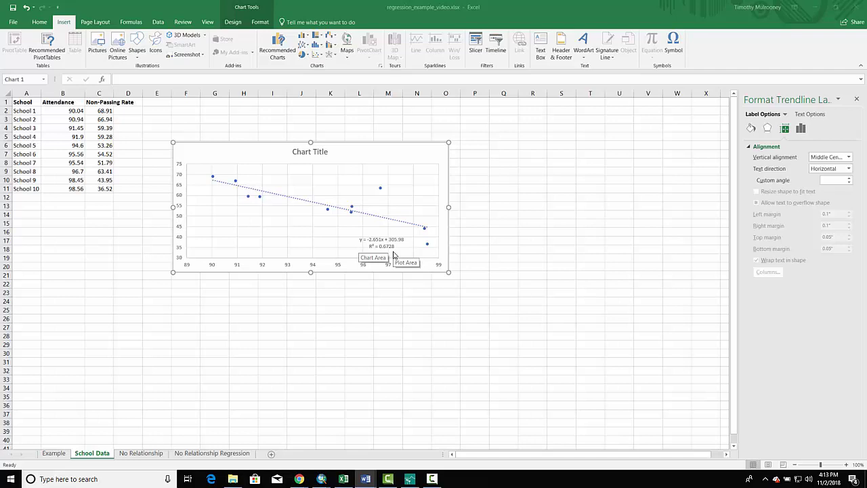
Open the Regression tool from Data Analysis and move its dialog aside.
{"action": "left_click", "coordinate": [160, 24]}
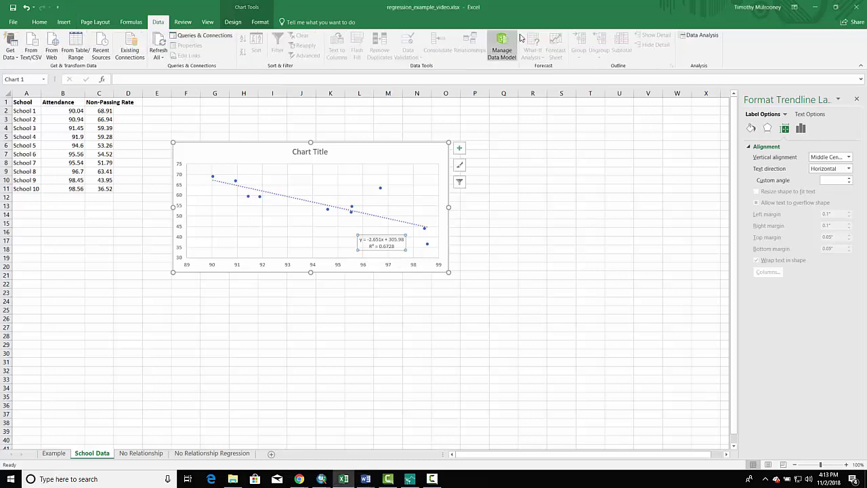
{"action": "left_click", "coordinate": [691, 35]}
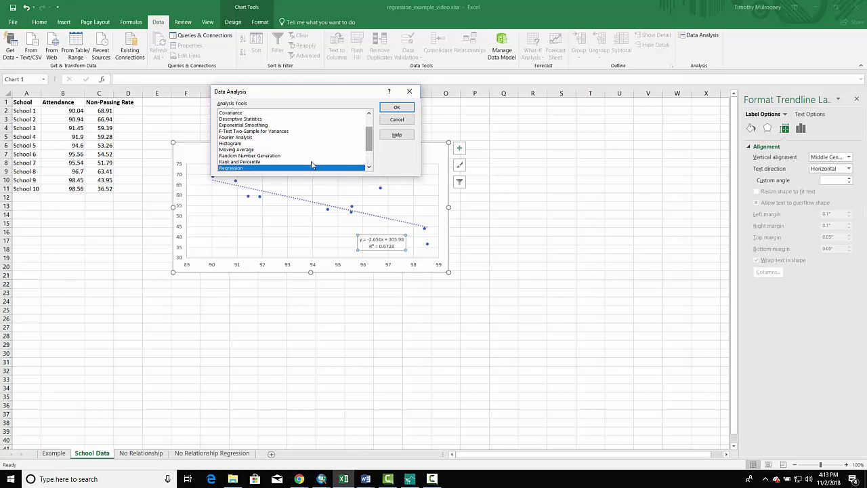
{"action": "left_click", "coordinate": [397, 108]}
{"action": "left_click_drag", "start_coordinate": [361, 53], "coordinate": [312, 119]}
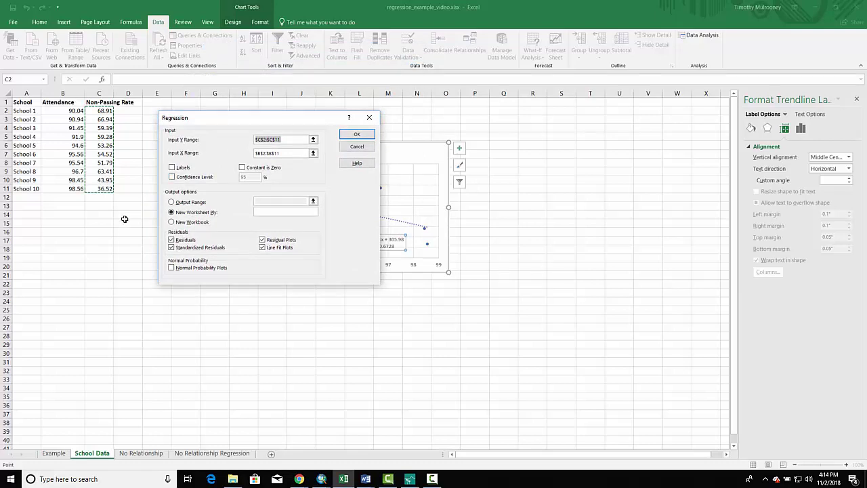
{"action": "left_click", "coordinate": [365, 479]}
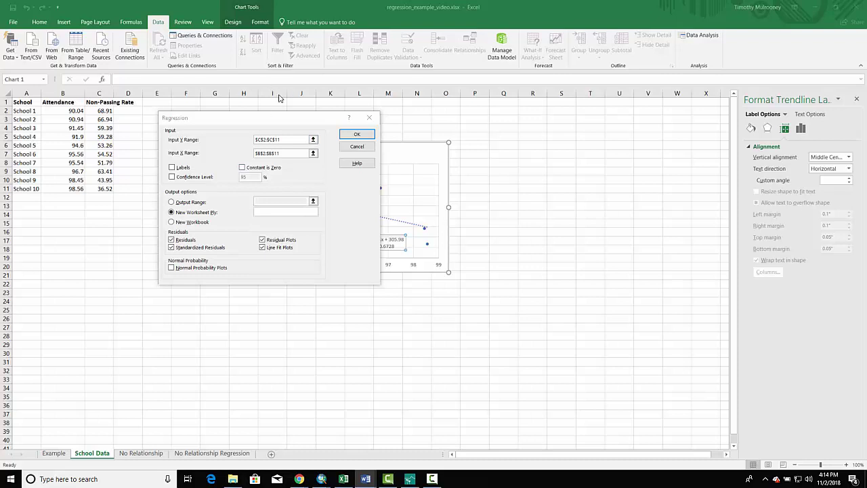
Set Input Y Range to C2:C11 and Input X Range to B2:B11, then run the regression.
{"action": "left_click", "coordinate": [280, 120]}
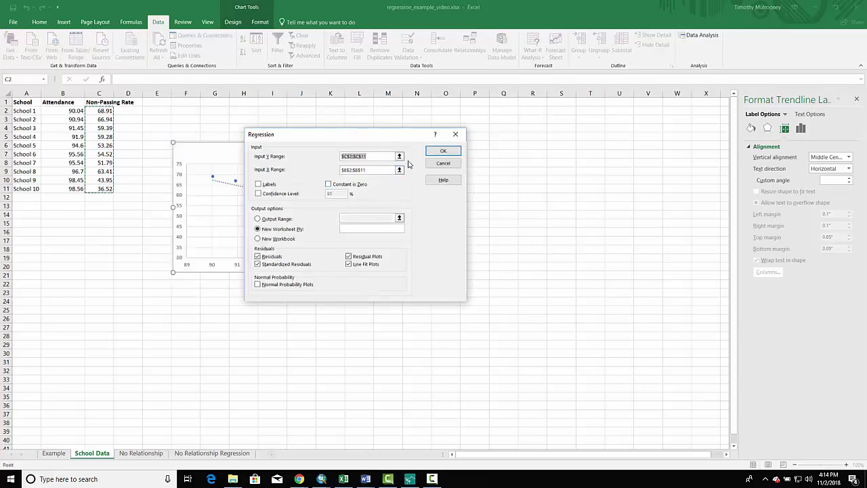
{"action": "left_click", "coordinate": [399, 155]}
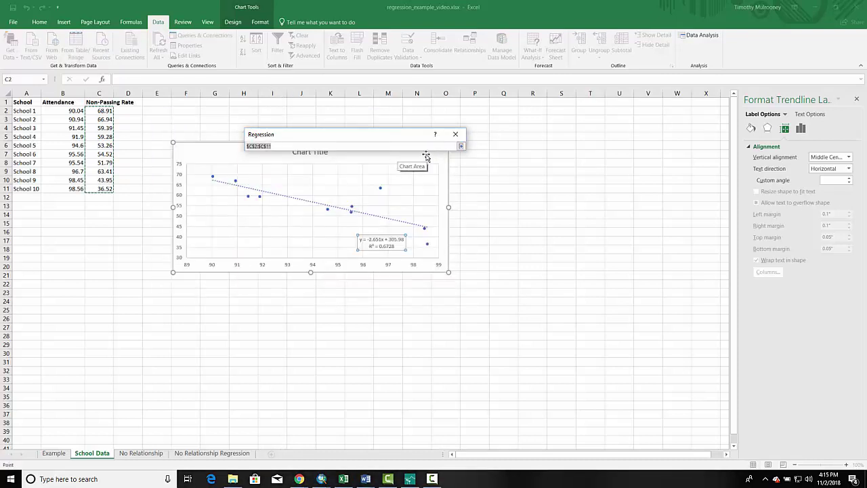
{"action": "left_click_drag", "start_coordinate": [105, 110], "coordinate": [105, 187]}
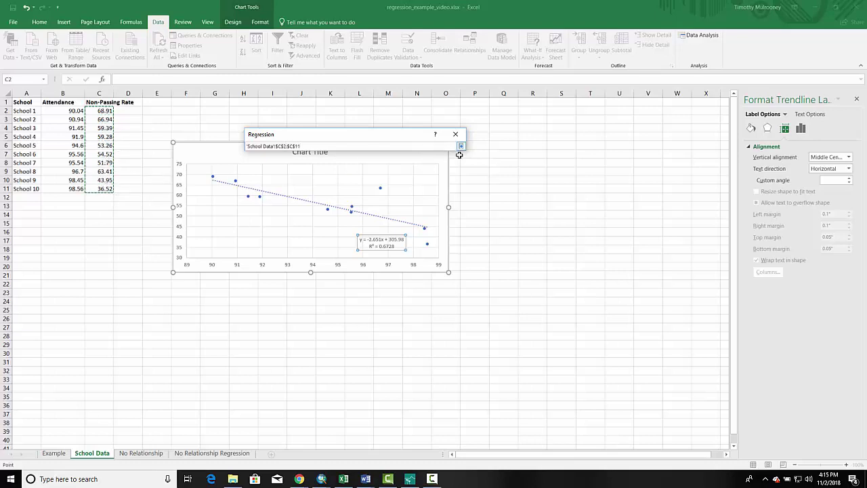
{"action": "left_click", "coordinate": [461, 145]}
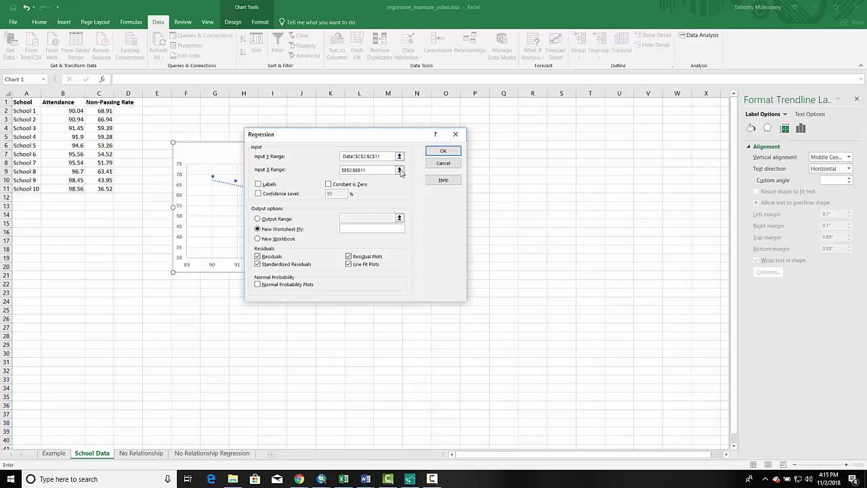
{"action": "left_click", "coordinate": [398, 169]}
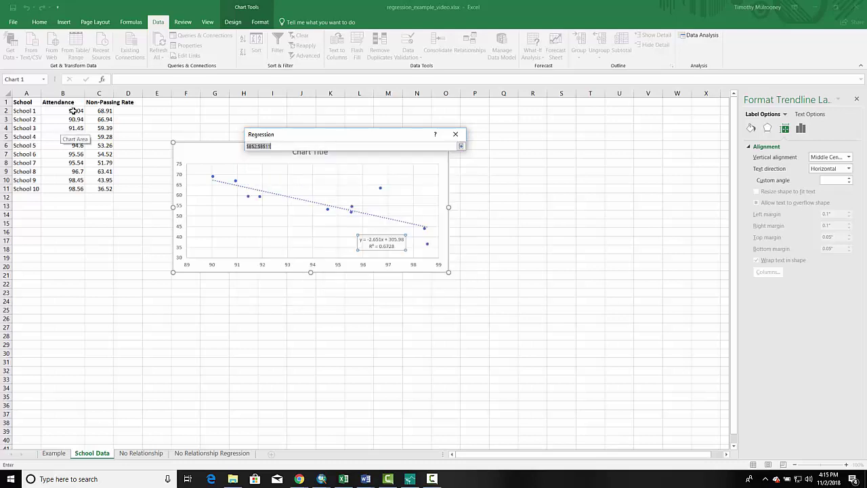
{"action": "left_click_drag", "start_coordinate": [74, 111], "coordinate": [77, 189]}
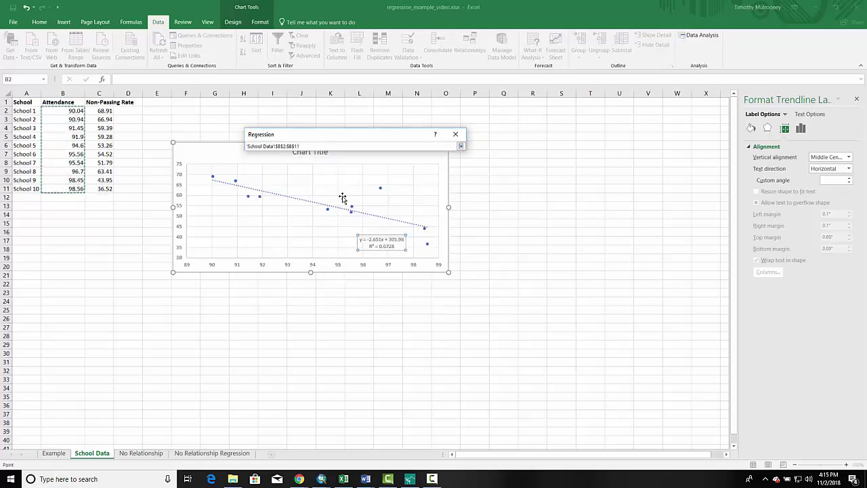
{"action": "left_click", "coordinate": [461, 146]}
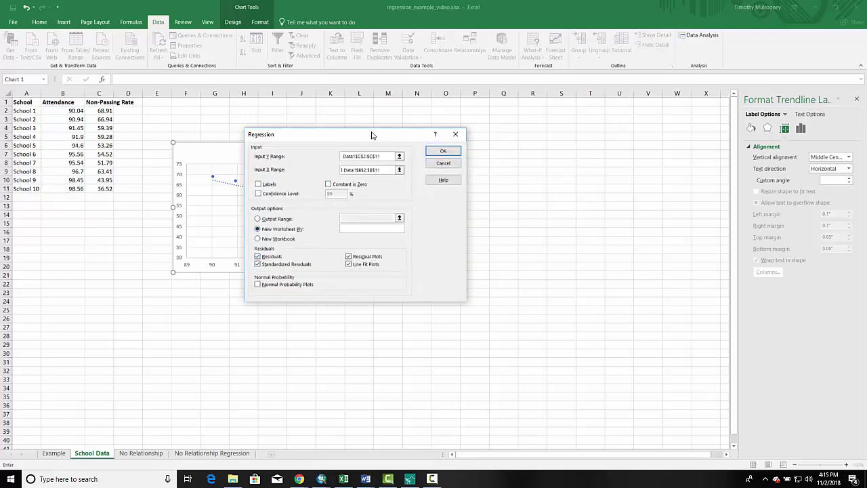
{"action": "left_click_drag", "start_coordinate": [371, 135], "coordinate": [198, 161]}
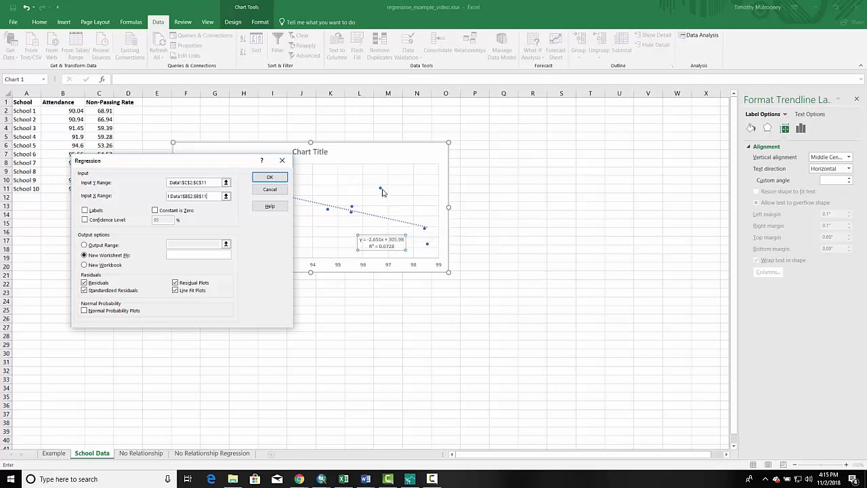
{"action": "mouse_move", "coordinate": [382, 192]}
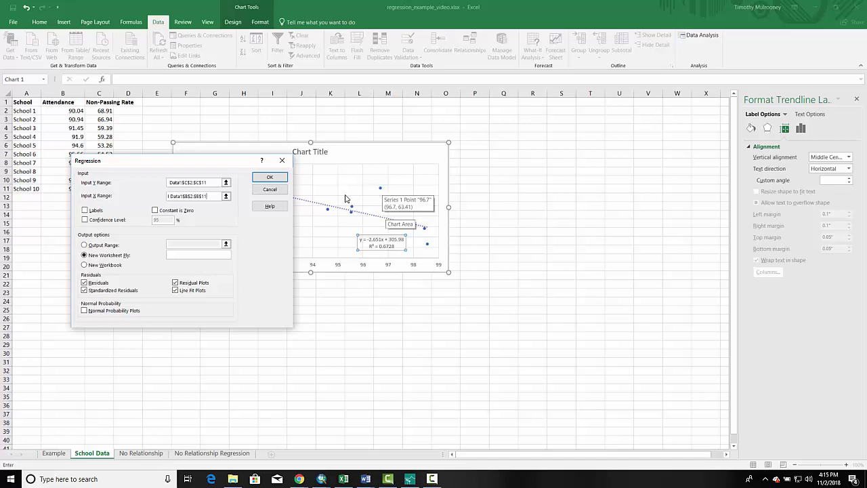
{"action": "left_click", "coordinate": [262, 179]}
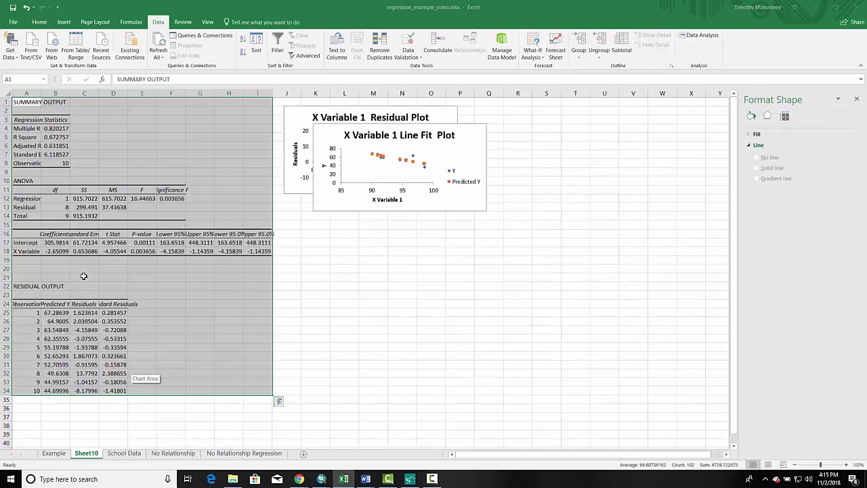
Check the X Variable coefficient -2.65099 on Sheet10, then return to School Data.
{"action": "left_click", "coordinate": [54, 251]}
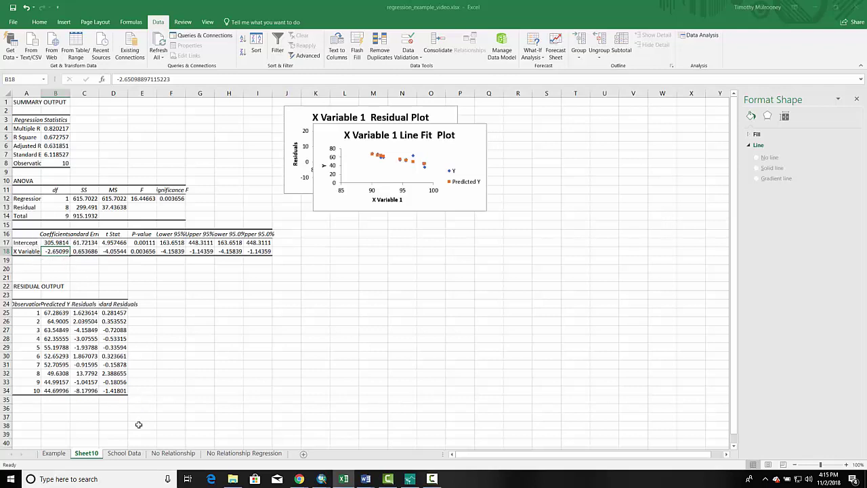
{"action": "left_click", "coordinate": [125, 453]}
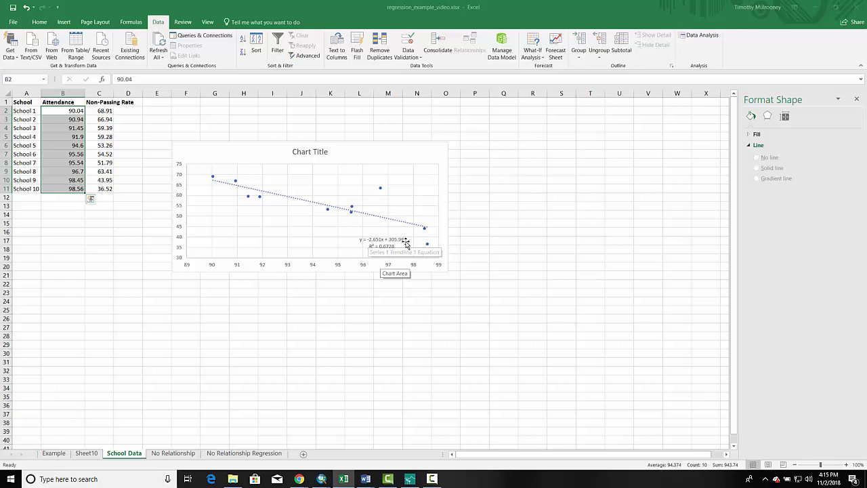
Return to the Sheet10 regression output.
{"action": "left_click", "coordinate": [86, 453]}
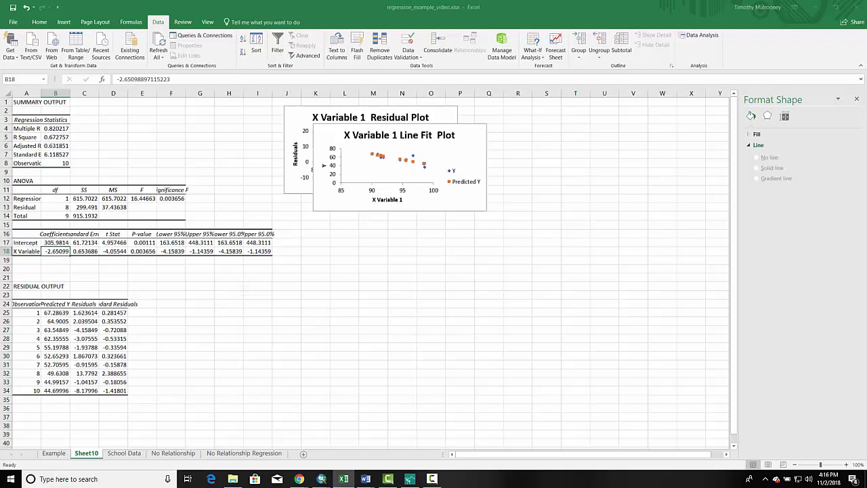
Compare the X Variable P-value with Significance F, both 0.003656.
{"action": "left_click", "coordinate": [366, 479]}
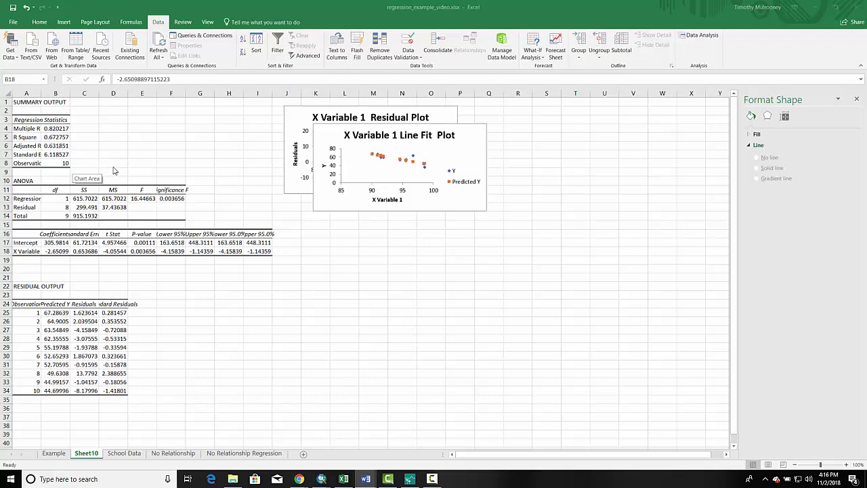
{"action": "left_click", "coordinate": [137, 250]}
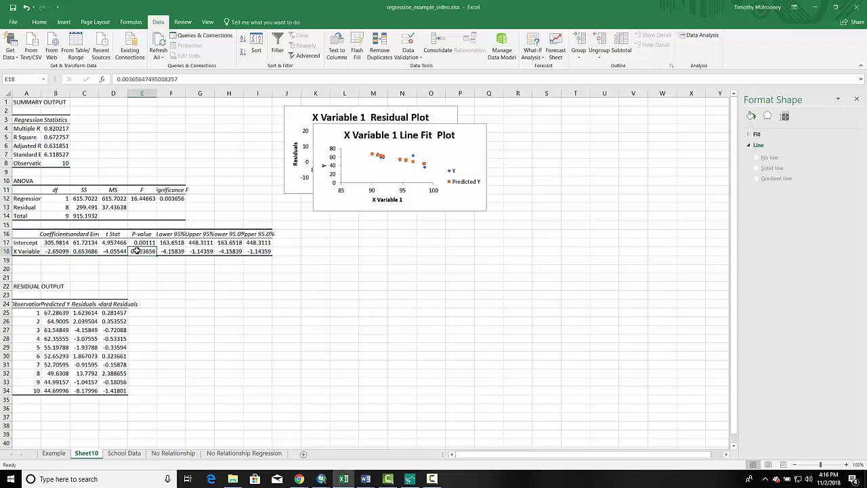
{"action": "left_click", "coordinate": [171, 198]}
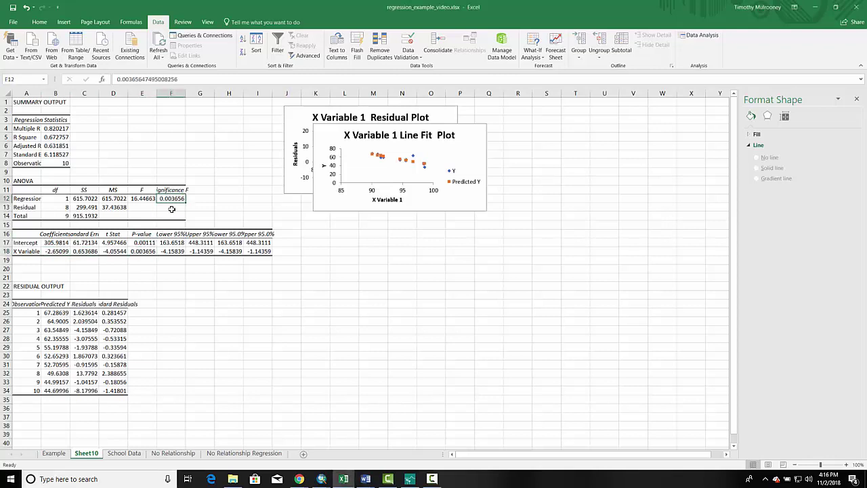
{"action": "left_click", "coordinate": [147, 251]}
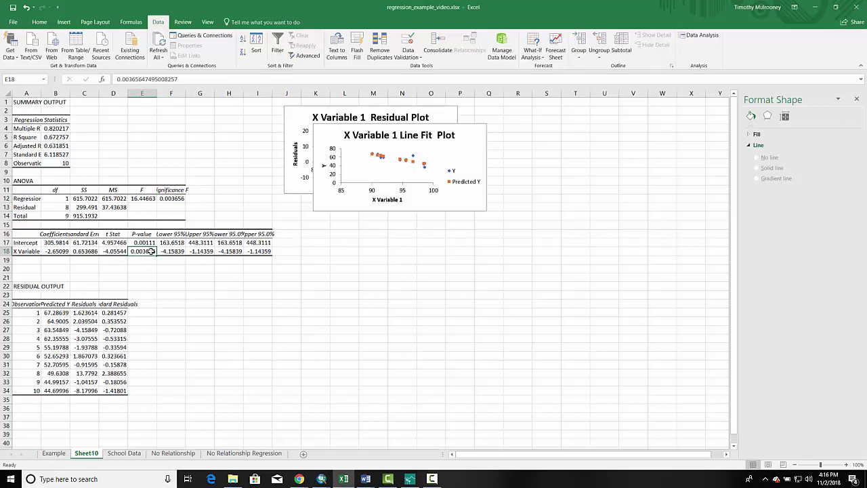
Flip between School Data and Sheet10, then select Significance F in F12 and the P-value in E18.
{"action": "left_click", "coordinate": [124, 453]}
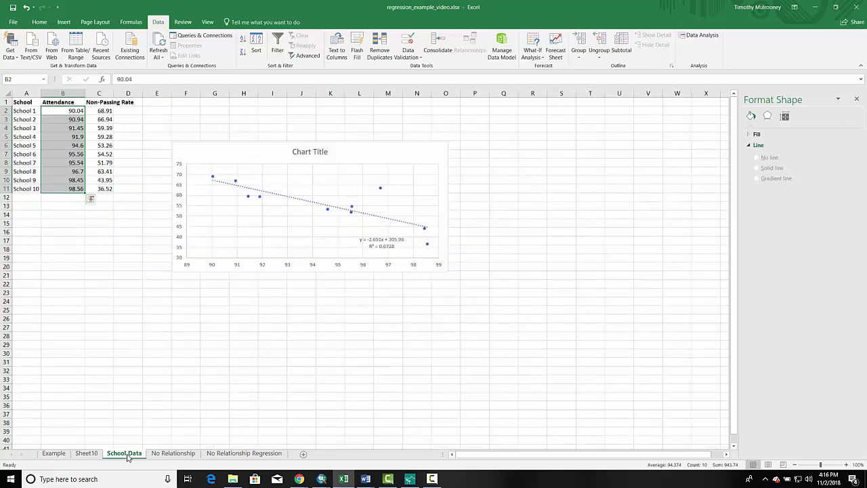
{"action": "left_click", "coordinate": [86, 453]}
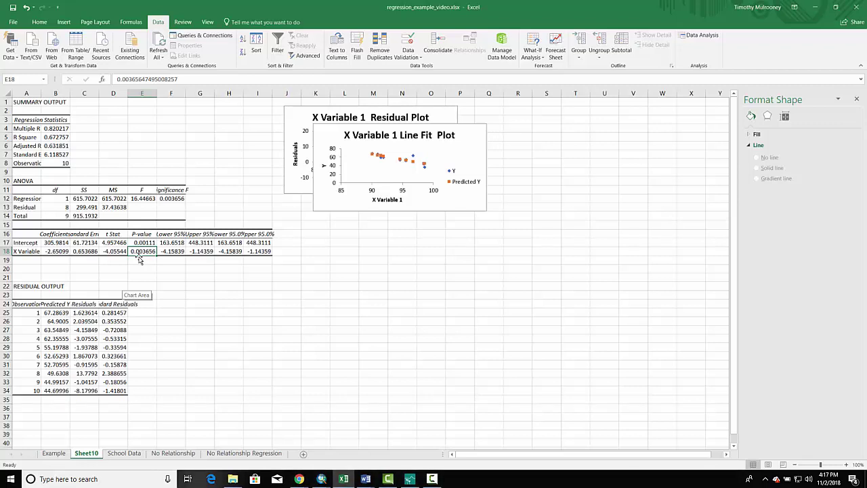
{"action": "left_click", "coordinate": [125, 452]}
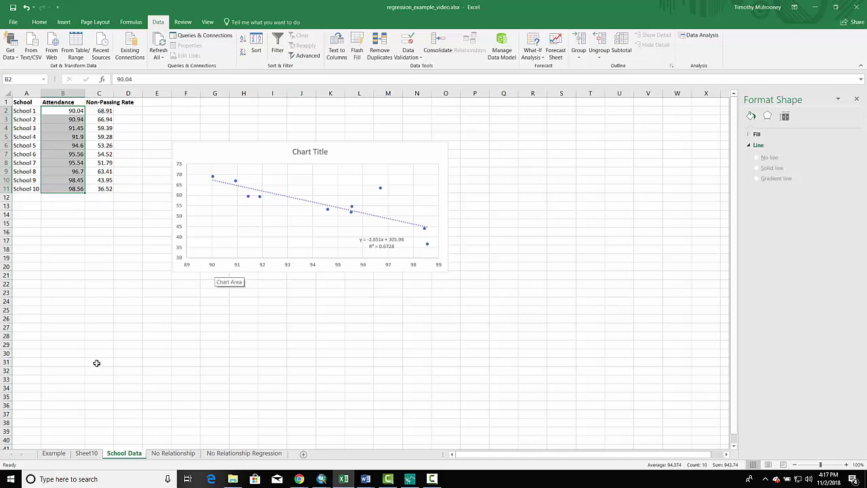
{"action": "left_click", "coordinate": [86, 452]}
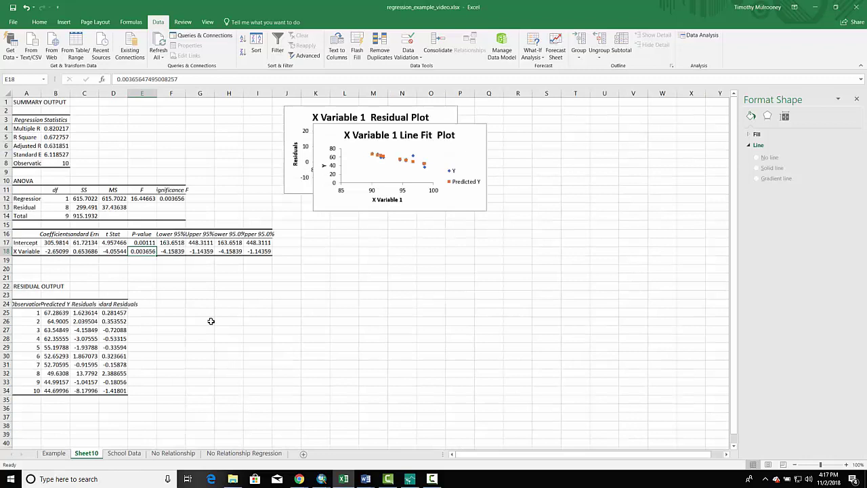
{"action": "left_click", "coordinate": [169, 199]}
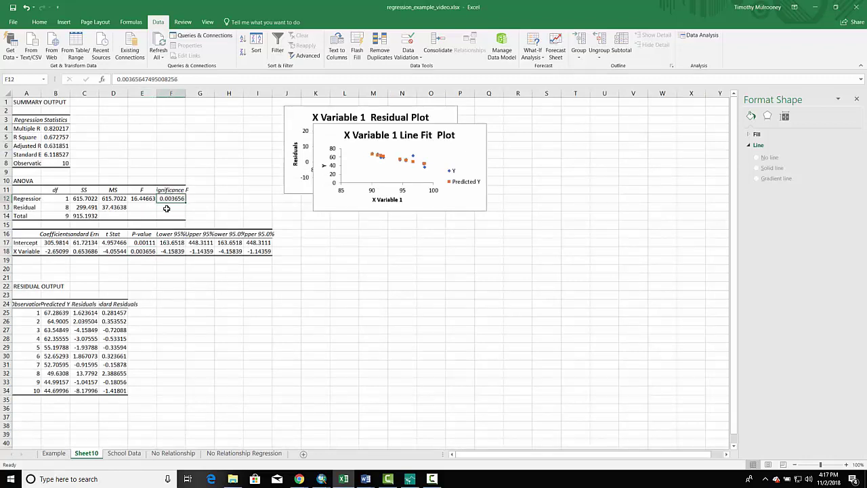
{"action": "left_click", "coordinate": [146, 251]}
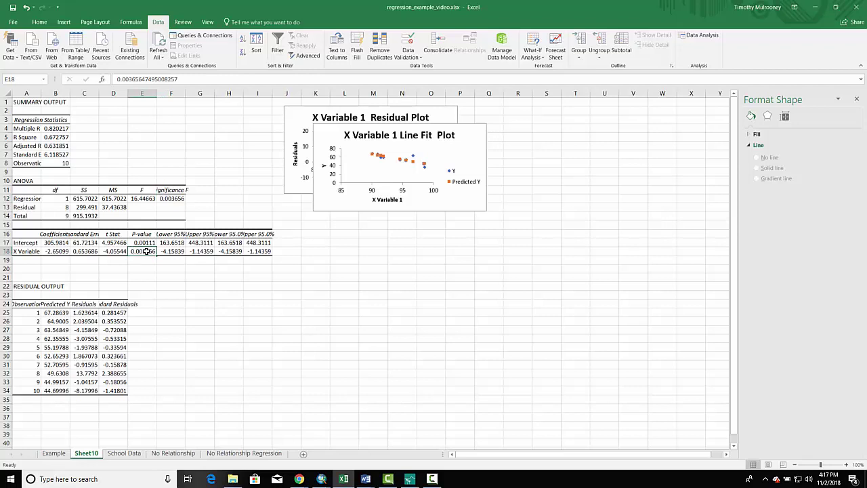
Move the No Relationship trendline equation and R² label above the points, then view No Relationship Regression.
{"action": "left_click", "coordinate": [177, 453]}
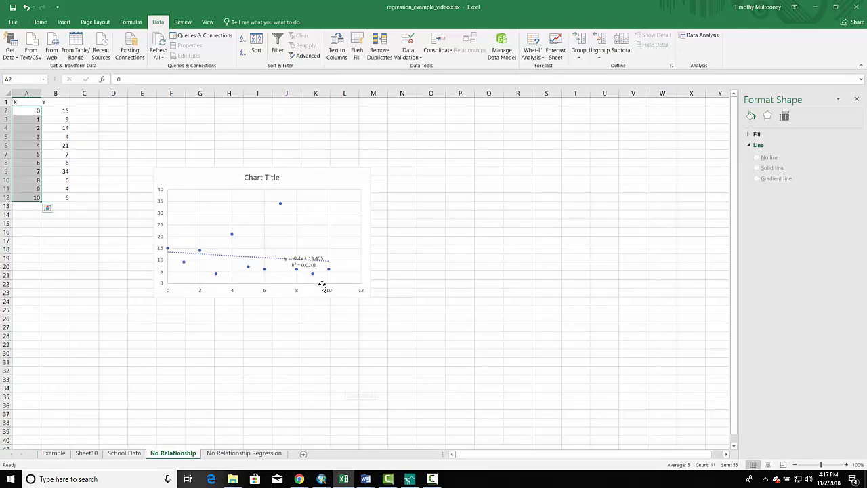
{"action": "left_click", "coordinate": [319, 256]}
{"action": "left_click", "coordinate": [321, 226]}
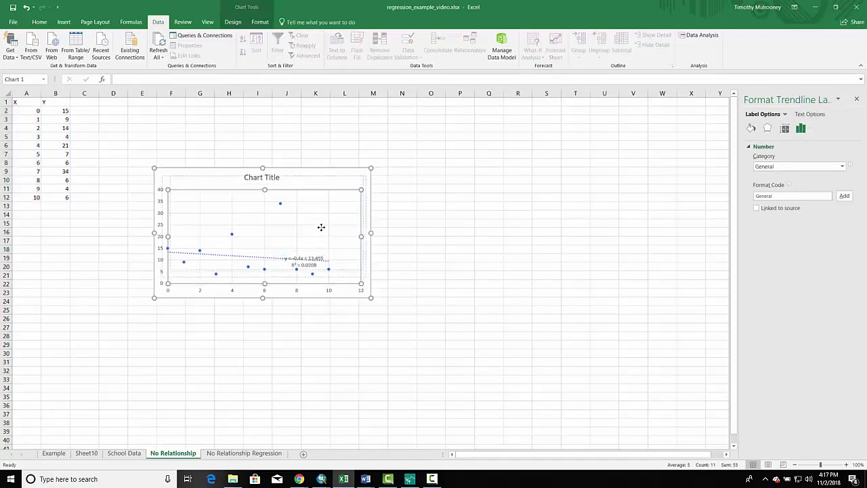
{"action": "left_click", "coordinate": [316, 258]}
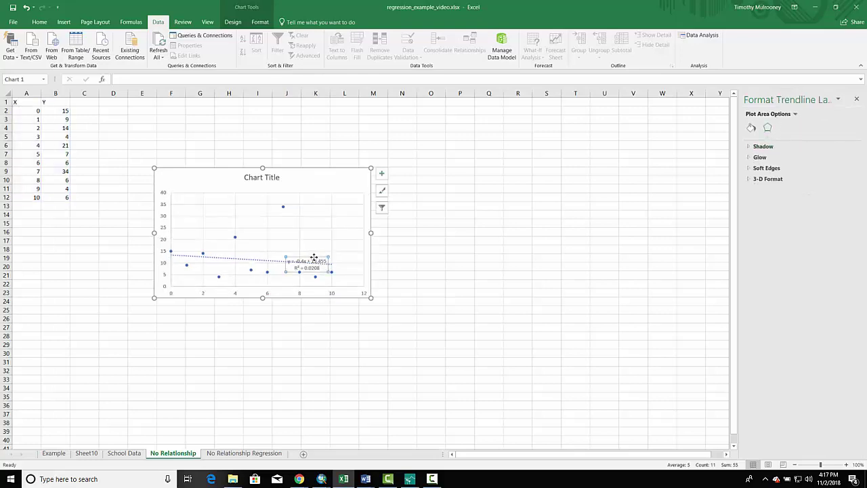
{"action": "left_click_drag", "start_coordinate": [316, 241], "coordinate": [319, 226]}
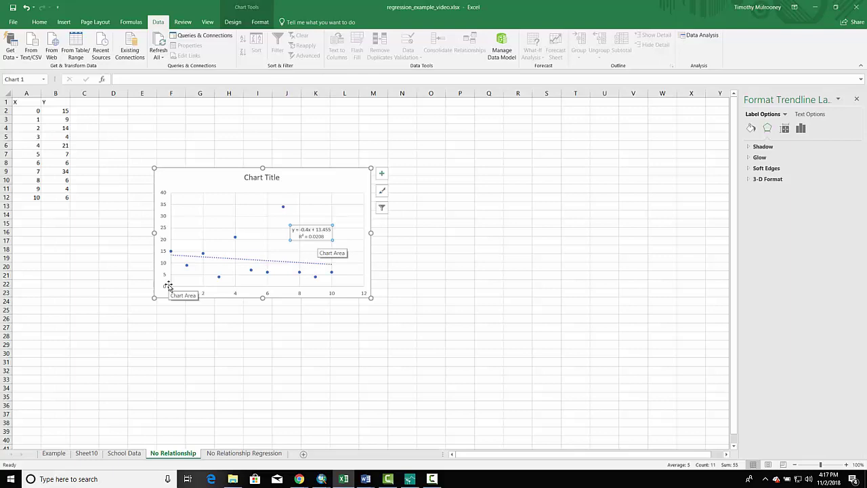
{"action": "left_click", "coordinate": [215, 453]}
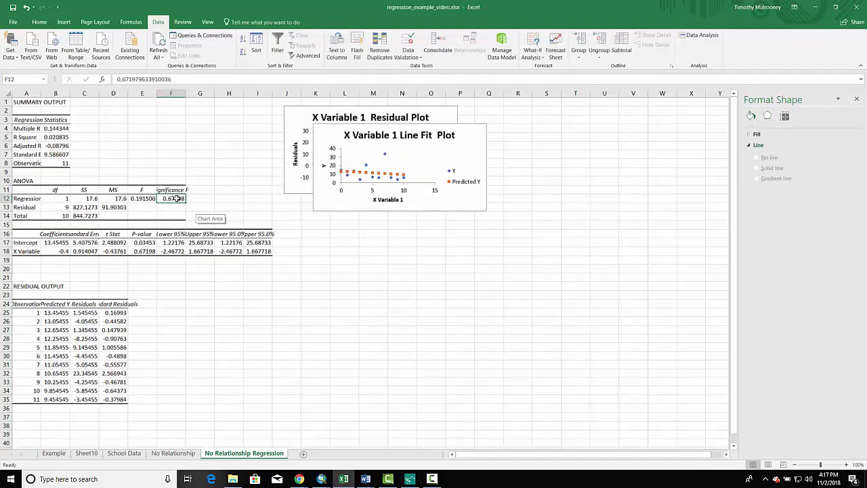
{"action": "left_click", "coordinate": [143, 252]}
{"action": "left_click", "coordinate": [173, 198]}
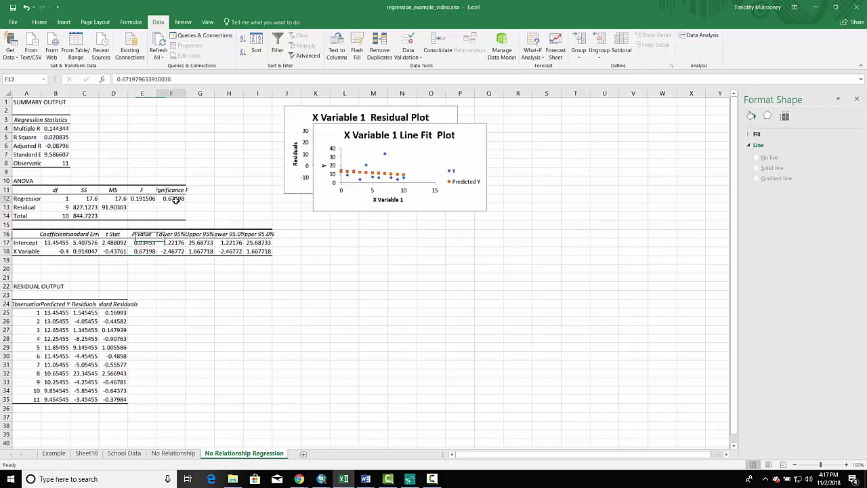
{"action": "left_click", "coordinate": [175, 453]}
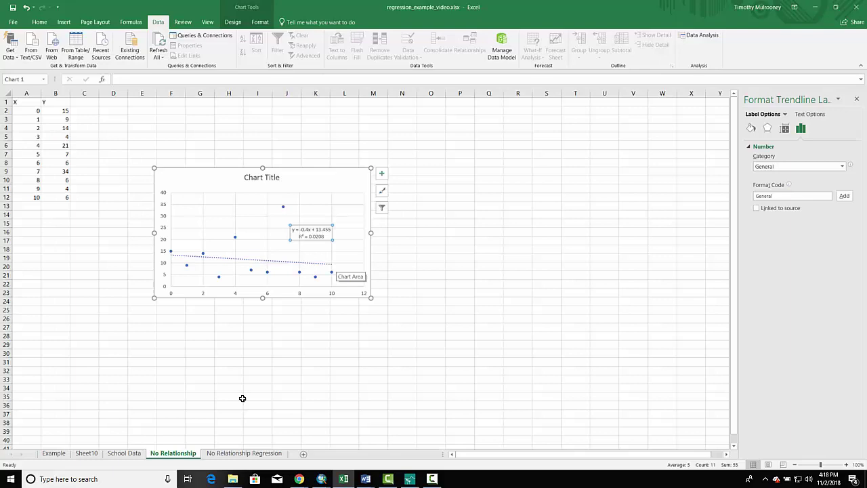
{"action": "left_click", "coordinate": [241, 453]}
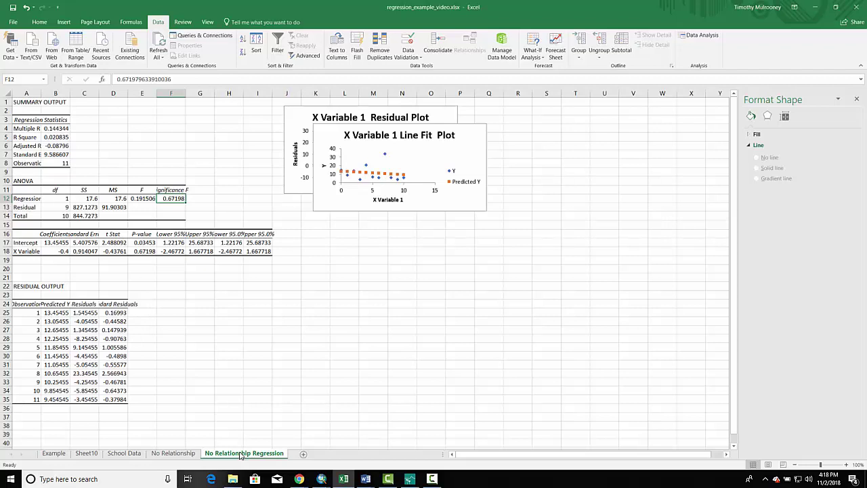
{"action": "left_click", "coordinate": [174, 453]}
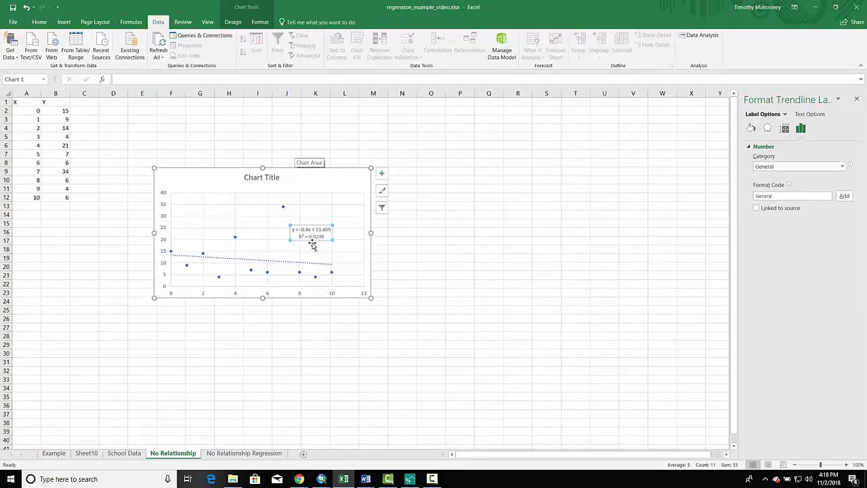
{"action": "left_click", "coordinate": [263, 451]}
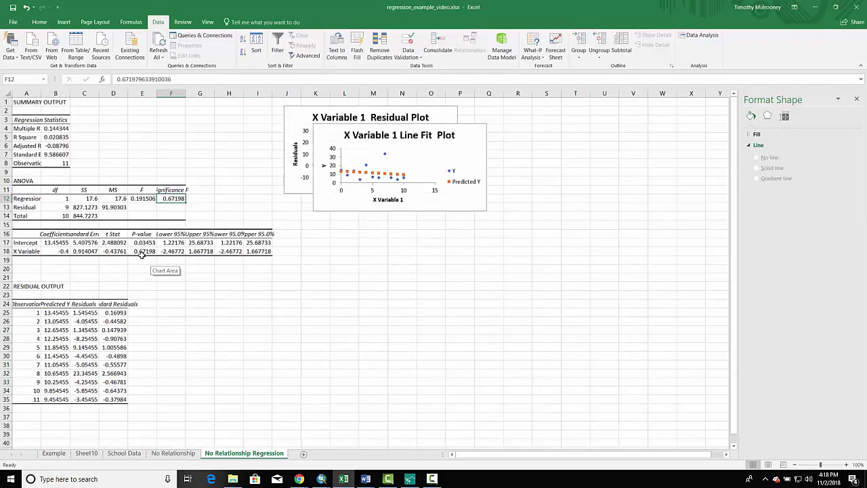
Compare School Data, Sheet10 and Example, ending on Sheet10's school-data regression (R Square 0.672757).
{"action": "left_click", "coordinate": [127, 453]}
{"action": "left_click", "coordinate": [94, 454]}
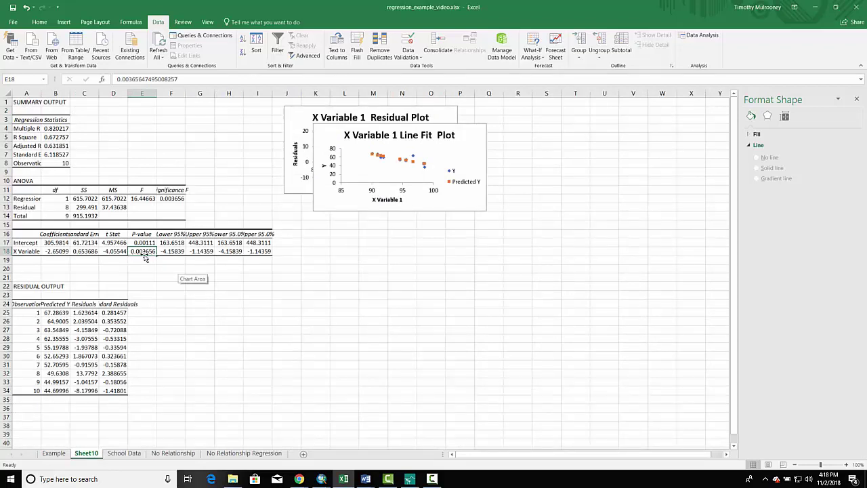
{"action": "left_click", "coordinate": [123, 453]}
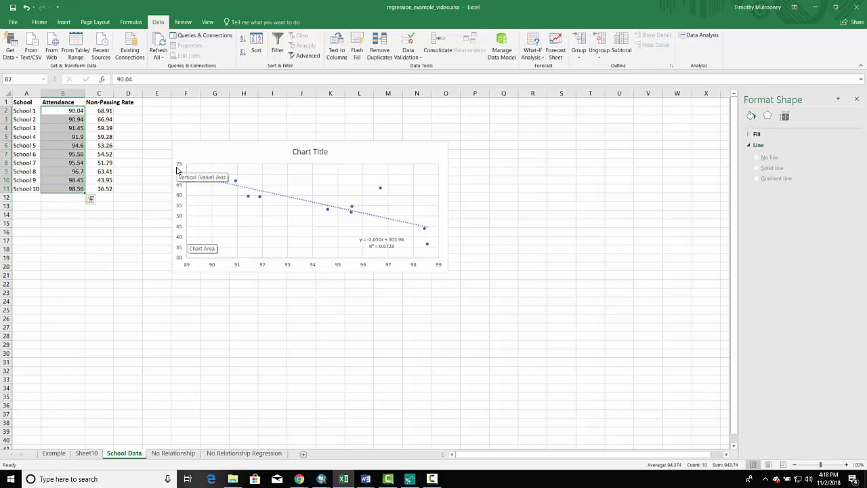
{"action": "left_click", "coordinate": [76, 454]}
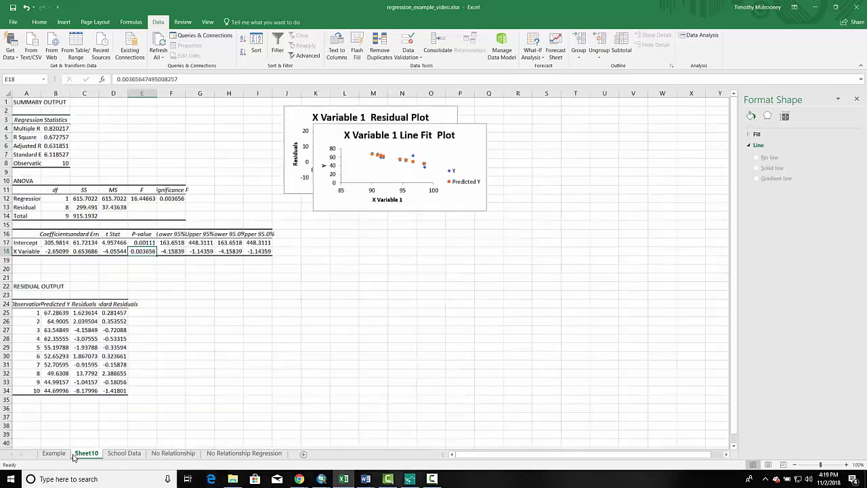
{"action": "left_click", "coordinate": [62, 453]}
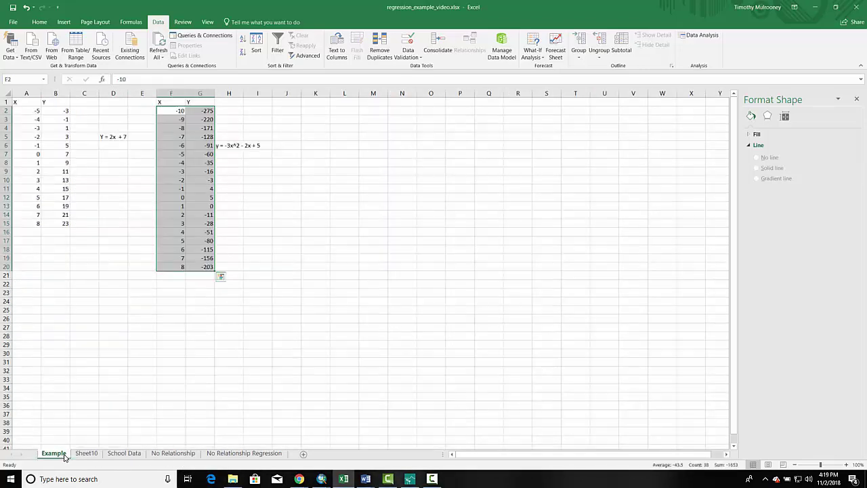
{"action": "left_click", "coordinate": [126, 455]}
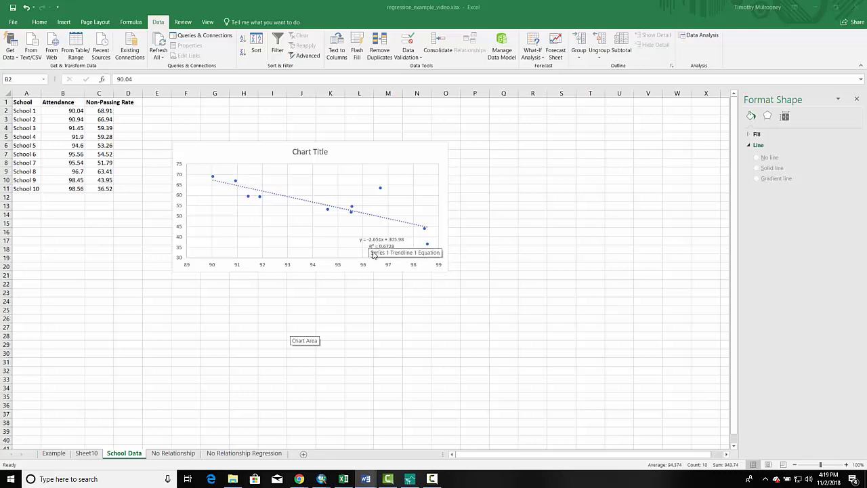
{"action": "left_click", "coordinate": [87, 453]}
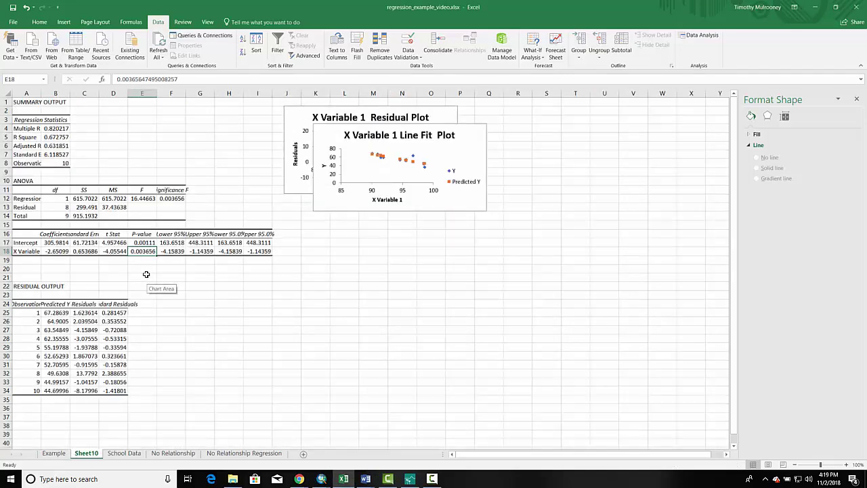